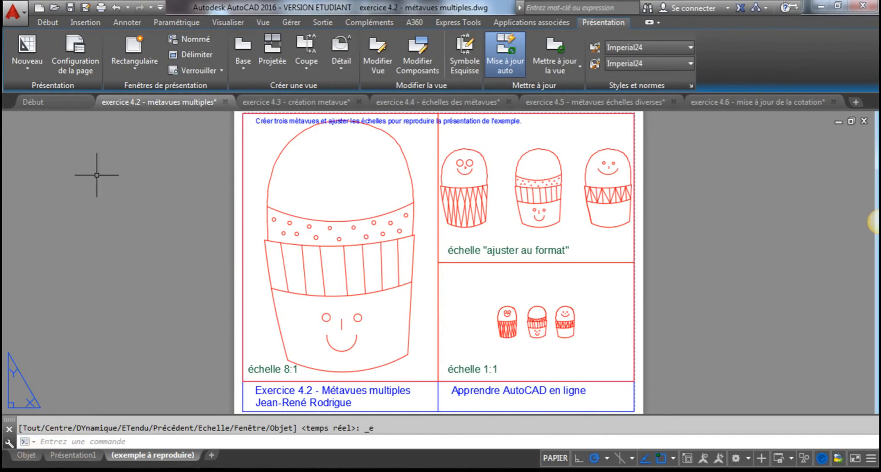
# Examine the model-space figures, the Présentation1 layout and the three viewport scales on the example layout.
pyautogui.click(28, 455)
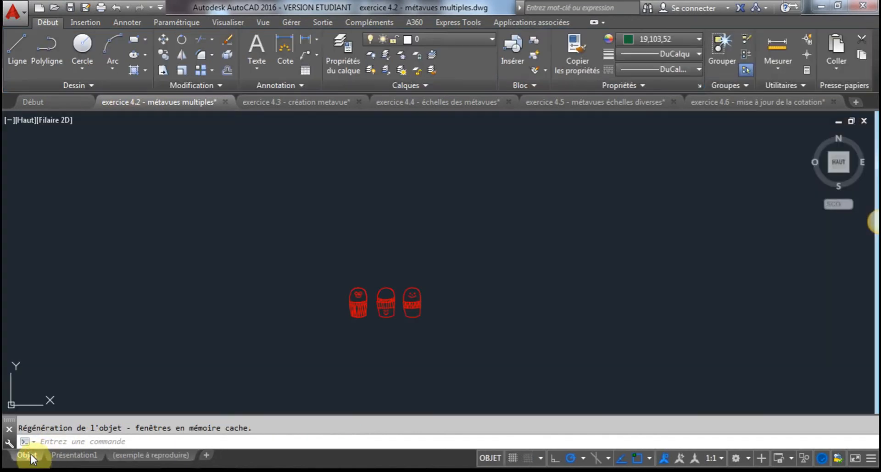
pyautogui.scroll(4, 385, 303)
pyautogui.moveTo(384, 304); pyautogui.dragTo(385, 250, button='middle')
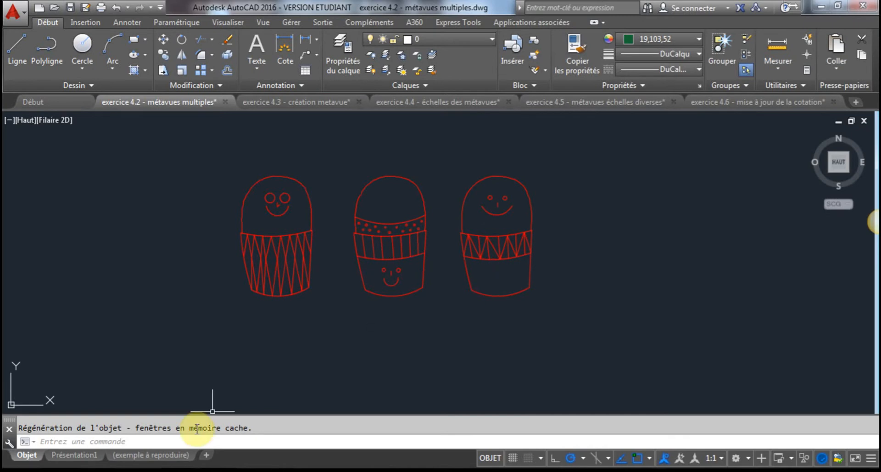
pyautogui.click(76, 454)
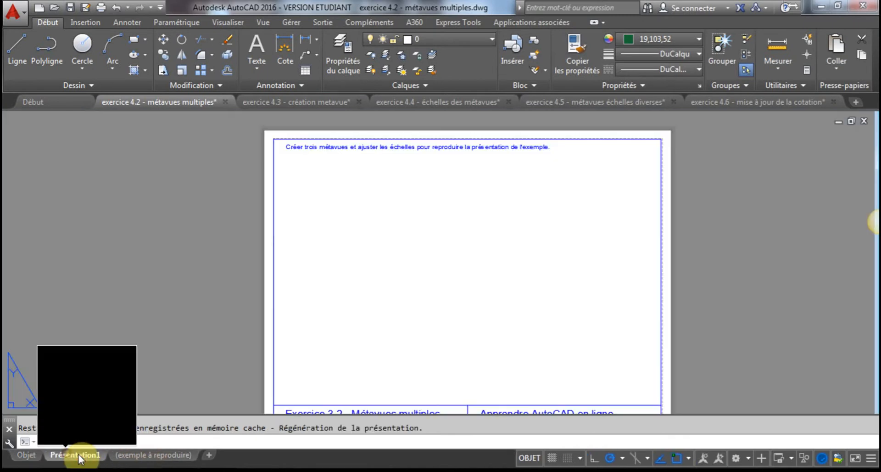
pyautogui.moveTo(413, 274); pyautogui.dragTo(403, 252, button='middle')
pyautogui.click(153, 453)
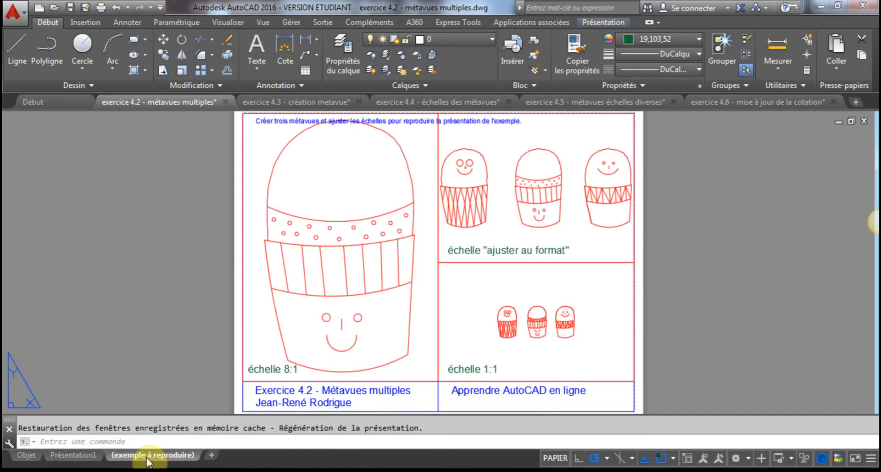
pyautogui.moveTo(153, 458)
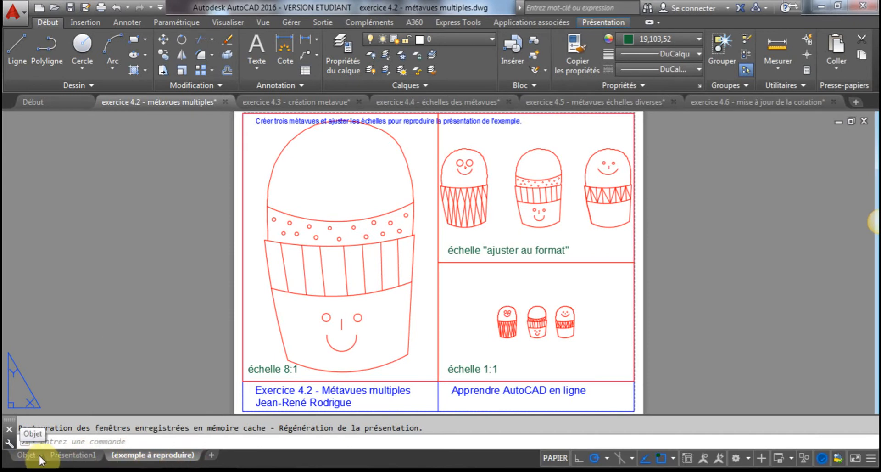
pyautogui.moveTo(84, 455)
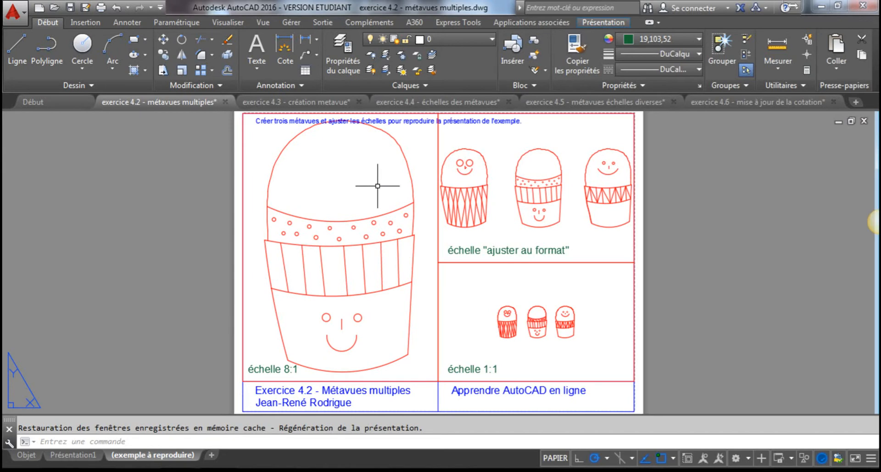
# Copy the middle figure in model space to an empty area above and to the right of the row.
pyautogui.click(26, 454)
pyautogui.moveTo(371, 253)
pyautogui.mouseDown(button='middle')
pyautogui.moveTo(369, 293)
pyautogui.moveTo(375, 256)
pyautogui.mouseUp(button='middle')
pyautogui.scroll(-1, 369, 293)
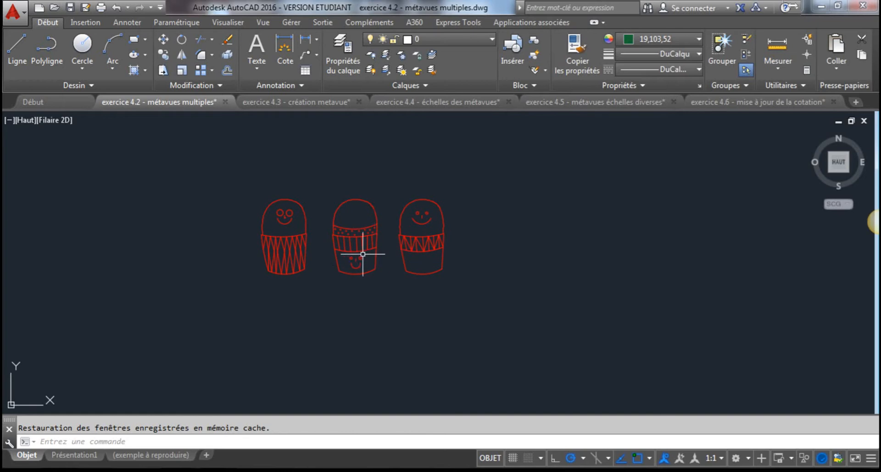
pyautogui.click(321, 174)
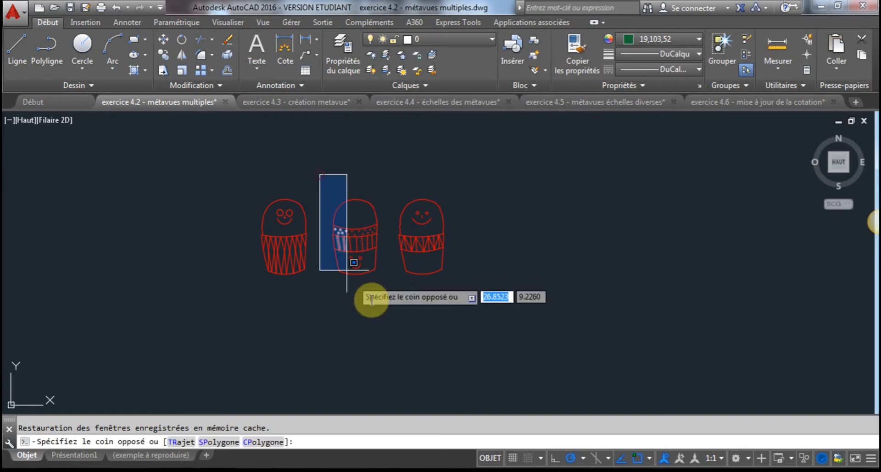
pyautogui.click(390, 302)
pyautogui.write('co')
pyautogui.press('Return')
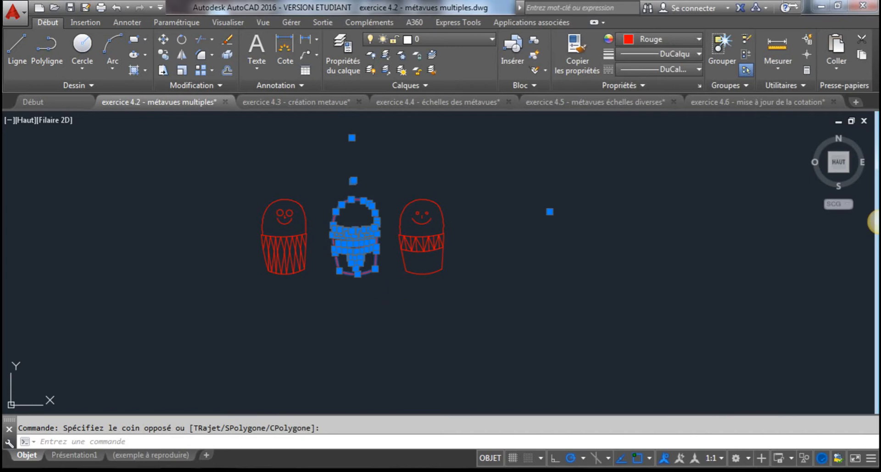
pyautogui.click(368, 236)
pyautogui.moveTo(504, 242); pyautogui.dragTo(480, 305, button='middle')
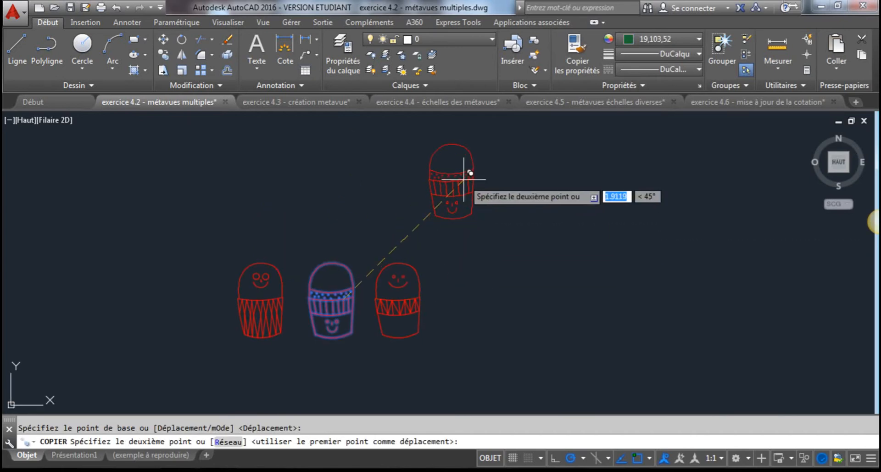
pyautogui.click(478, 171)
pyautogui.press('Escape')
# Scale the copied figure by a factor of 2 about a point on its body.
pyautogui.click(421, 124)
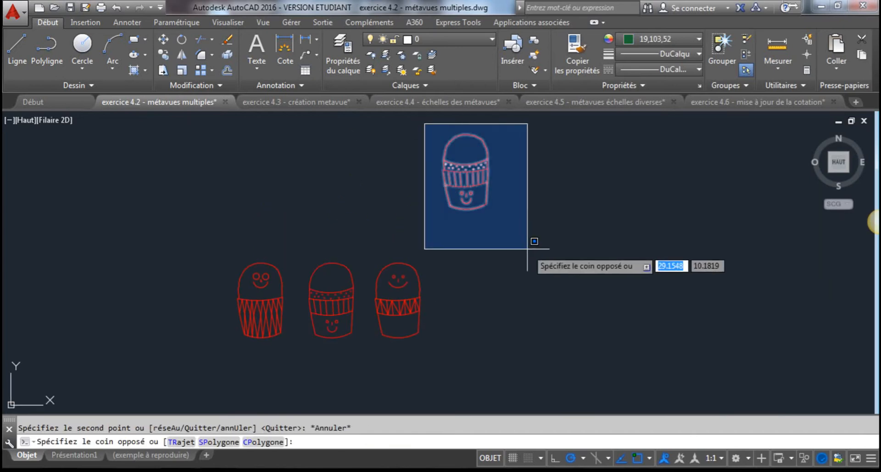
pyautogui.click(510, 223)
pyautogui.write('ec')
pyautogui.press('Return')
pyautogui.click(468, 169)
pyautogui.write('2')
pyautogui.press('Return')
pyautogui.moveTo(499, 194); pyautogui.dragTo(458, 230, button='middle')
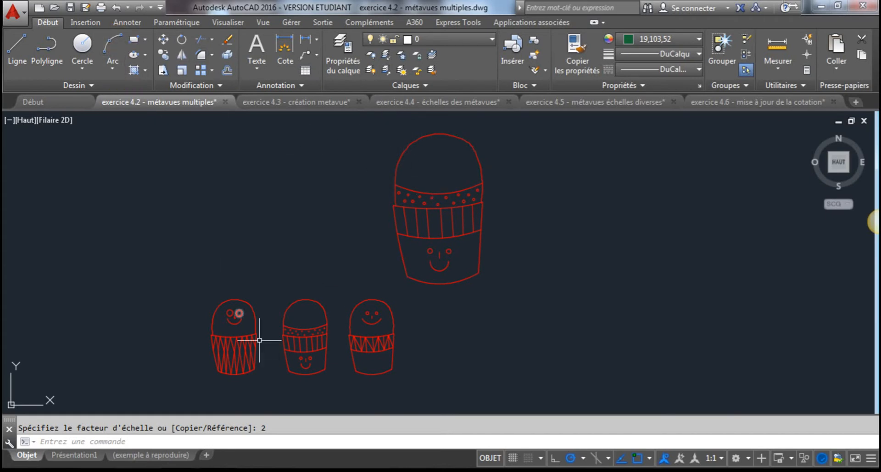
# Compare the enlarged copy with the original figures and delete the copy.
pyautogui.scroll(2, 305, 350)
pyautogui.moveTo(308, 362); pyautogui.dragTo(307, 337, button='middle')
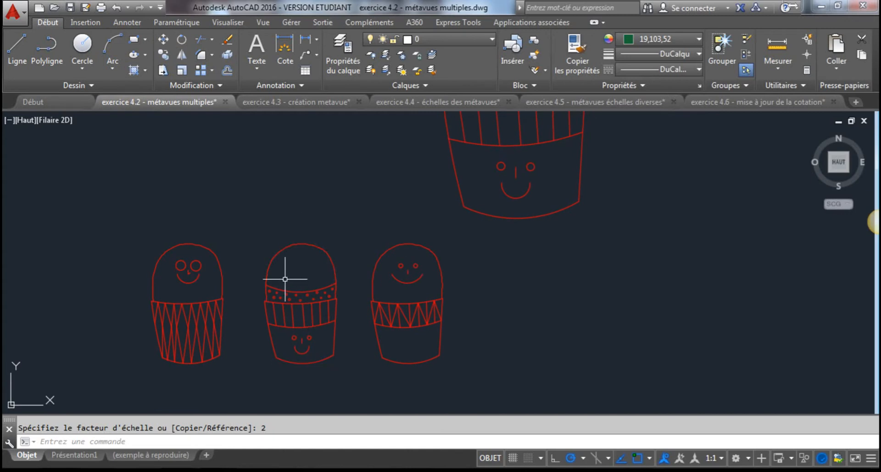
pyautogui.scroll(-1, 411, 206)
pyautogui.moveTo(445, 186); pyautogui.dragTo(403, 249, button='middle')
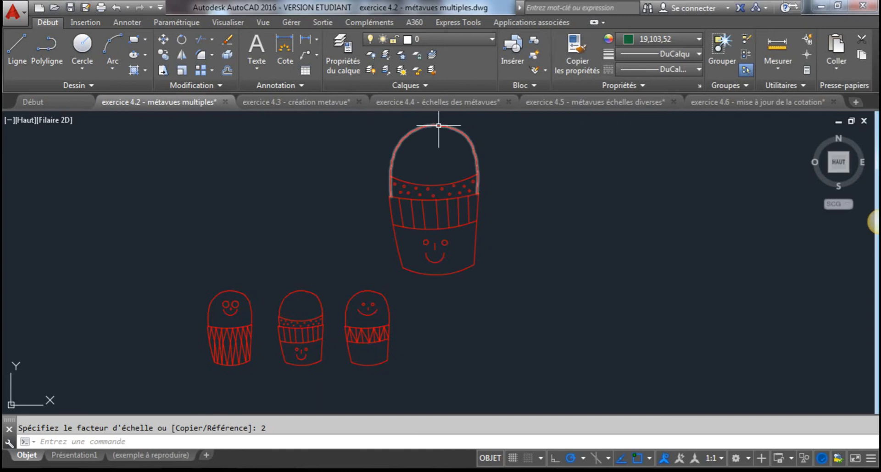
pyautogui.click(377, 119)
pyautogui.click(495, 280)
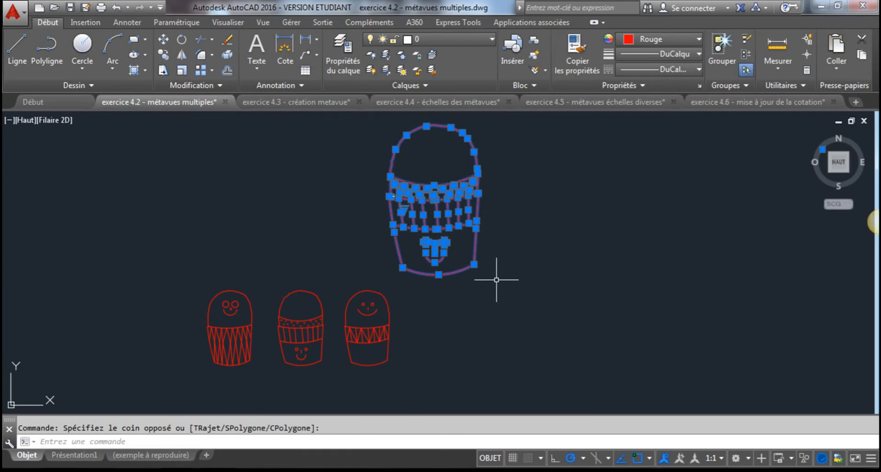
pyautogui.press('Delete')
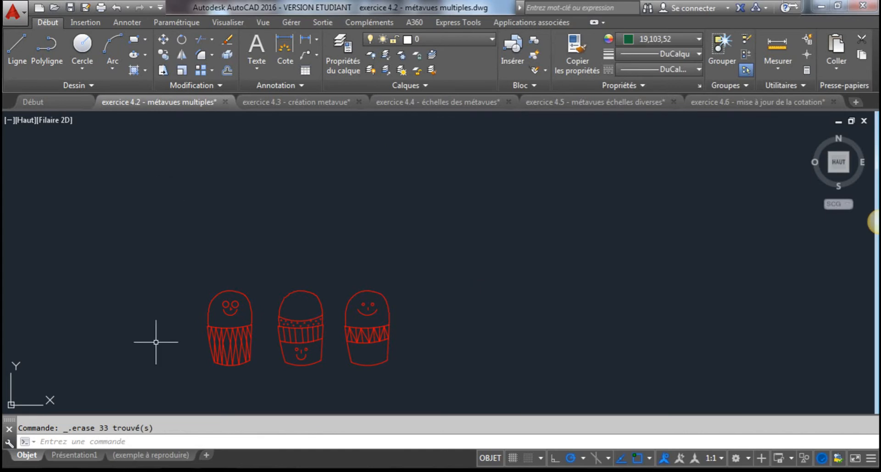
# Create a rectangular viewport on Présentation1 covering the left half of the frame above the title block.
pyautogui.click(154, 454)
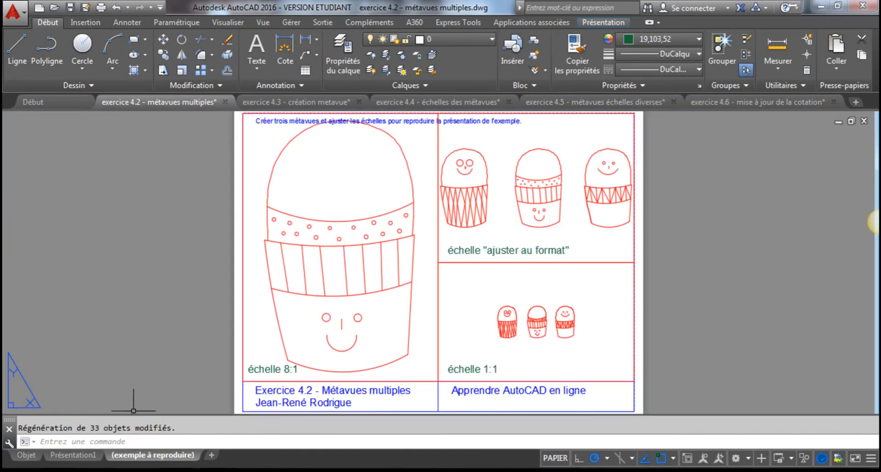
pyautogui.scroll(-2, 302, 255)
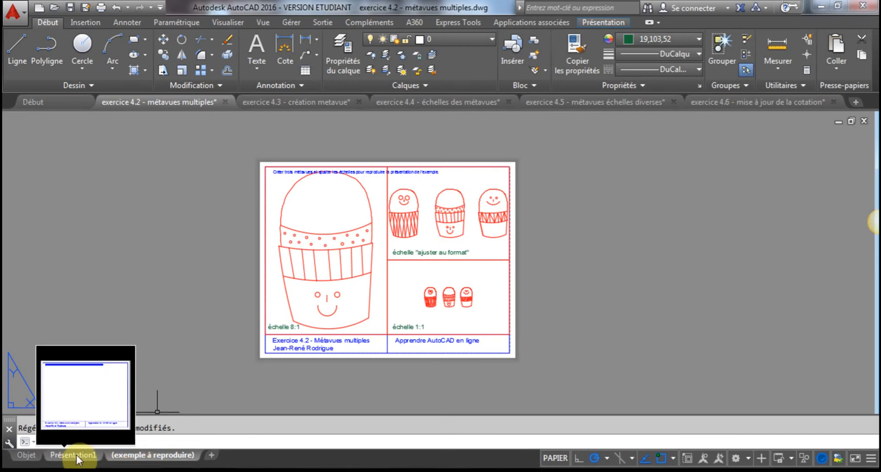
pyautogui.moveTo(81, 456)
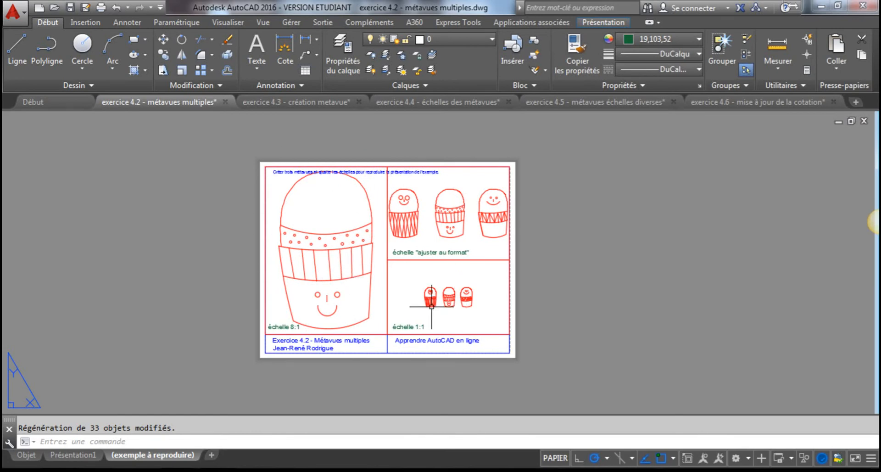
pyautogui.click(74, 455)
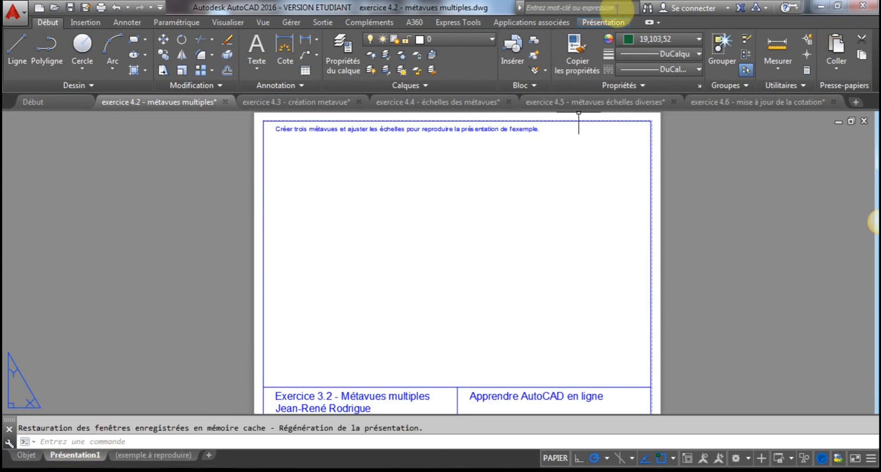
pyautogui.click(604, 23)
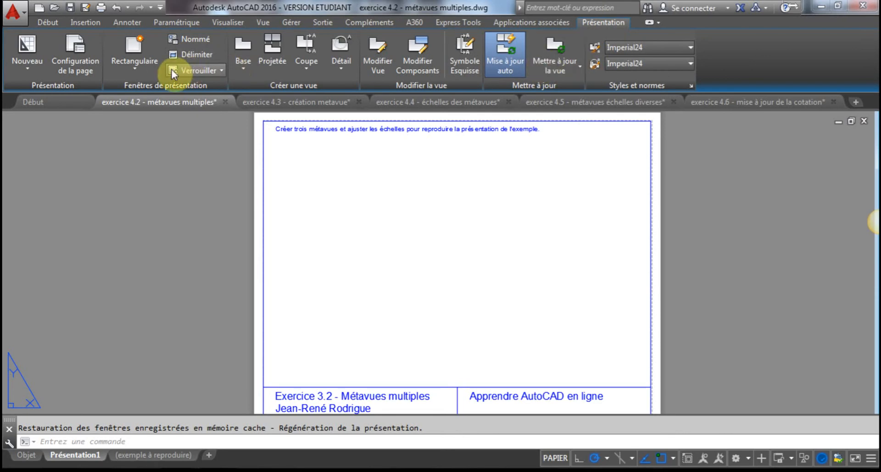
pyautogui.click(139, 45)
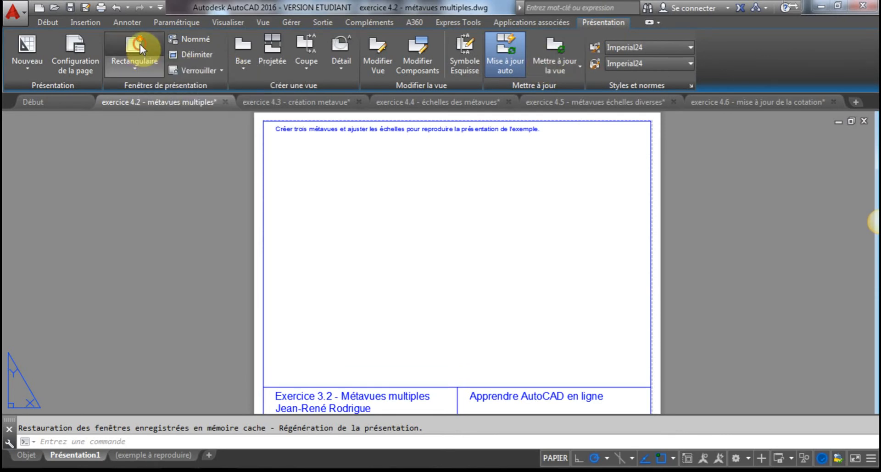
pyautogui.click(263, 121)
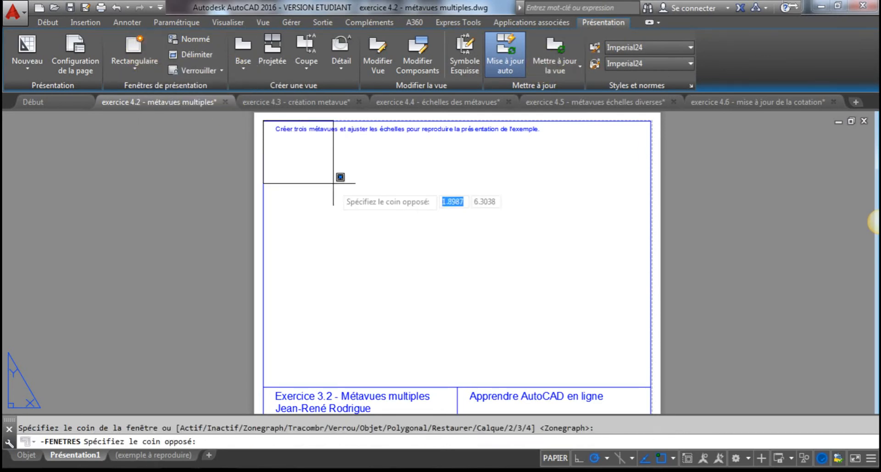
pyautogui.click(457, 386)
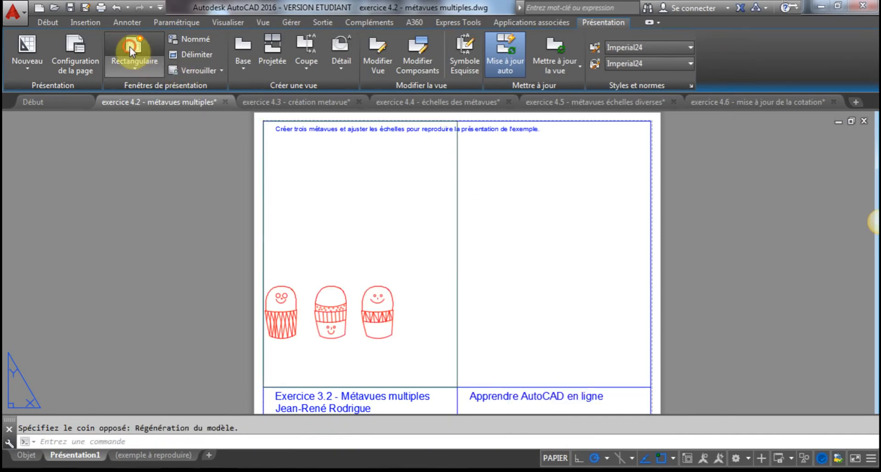
# Add a second rectangular viewport covering the upper part of the frame's right half.
pyautogui.click(129, 46)
pyautogui.click(457, 121)
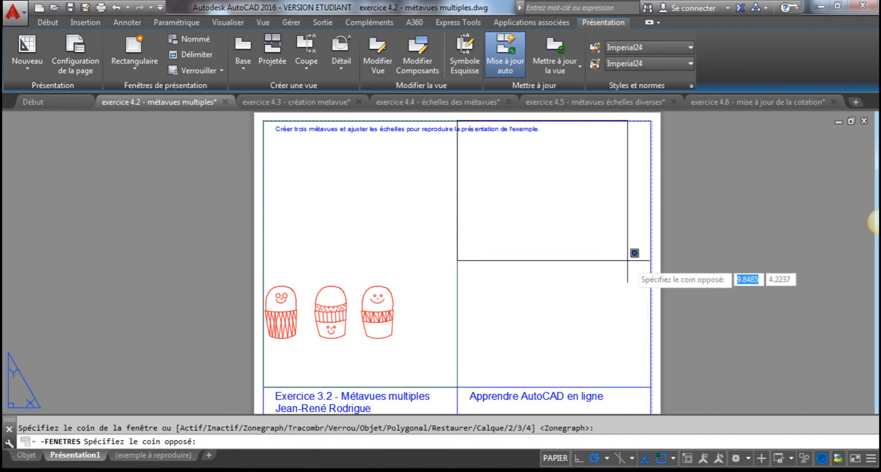
pyautogui.click(651, 269)
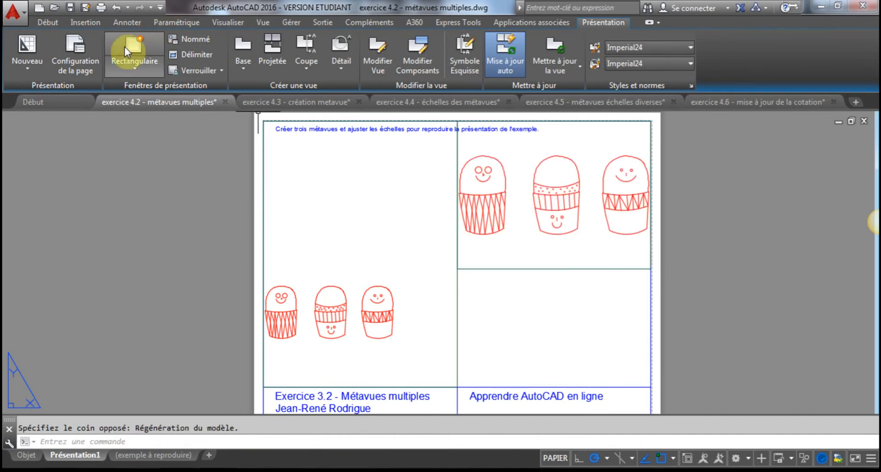
# Add a third rectangular viewport filling the space between the upper-right viewport and the title block.
pyautogui.click(124, 46)
pyautogui.click(457, 269)
pyautogui.moveTo(651, 387); pyautogui.dragTo(615, 347, button='middle')
pyautogui.click(615, 348)
pyautogui.moveTo(697, 252); pyautogui.dragTo(707, 299, button='middle')
pyautogui.press('Escape')
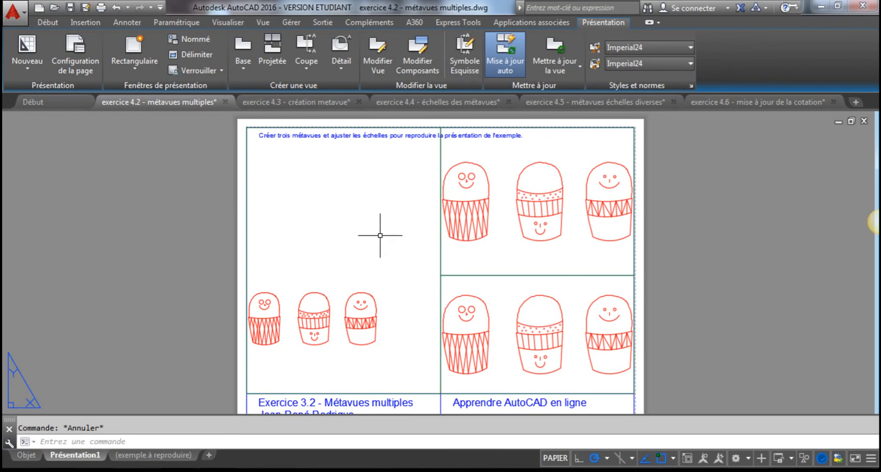
# Draw two crossing diagonal lines over the middle figure in model space and check them in the example layout.
pyautogui.click(26, 454)
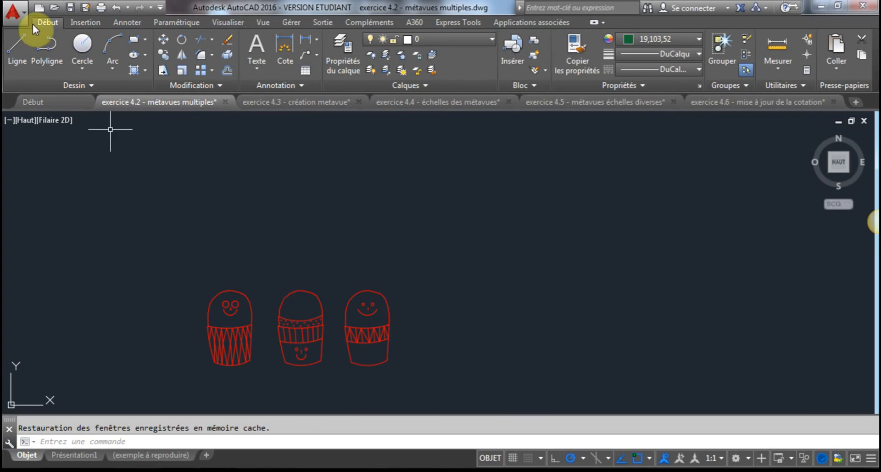
pyautogui.click(6, 49)
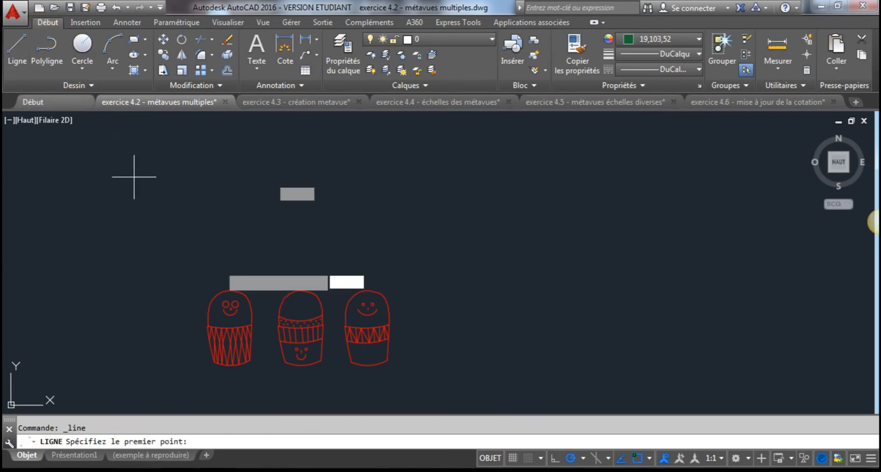
pyautogui.click(257, 275)
pyautogui.press('Escape')
pyautogui.press('Return')
pyautogui.click(270, 371)
pyautogui.click(335, 288)
pyautogui.press('Escape')
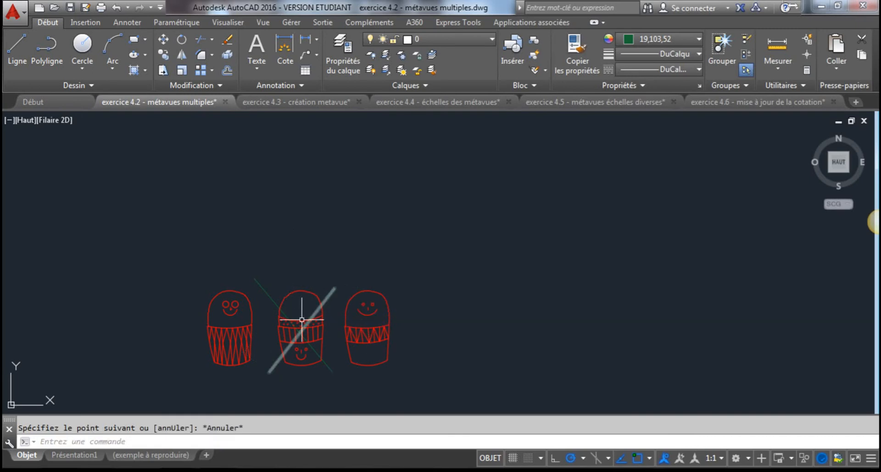
pyautogui.click(131, 456)
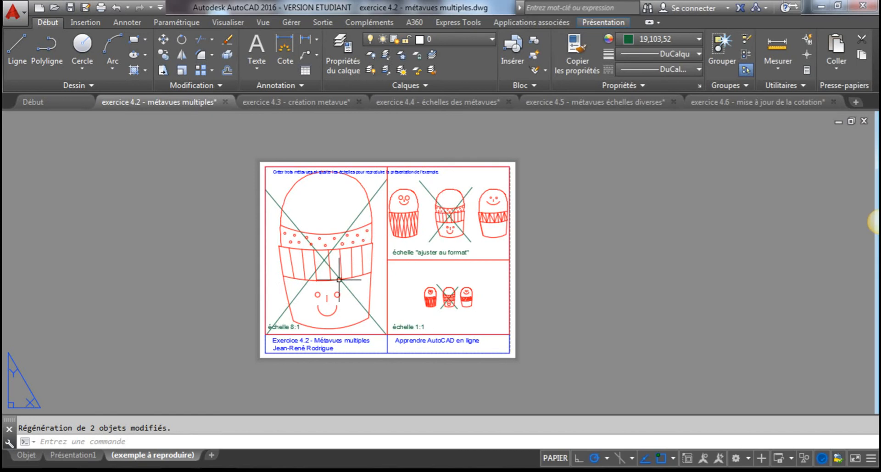
# Delete the two crossing lines from model space.
pyautogui.click(26, 454)
pyautogui.click(326, 298)
pyautogui.click(263, 288)
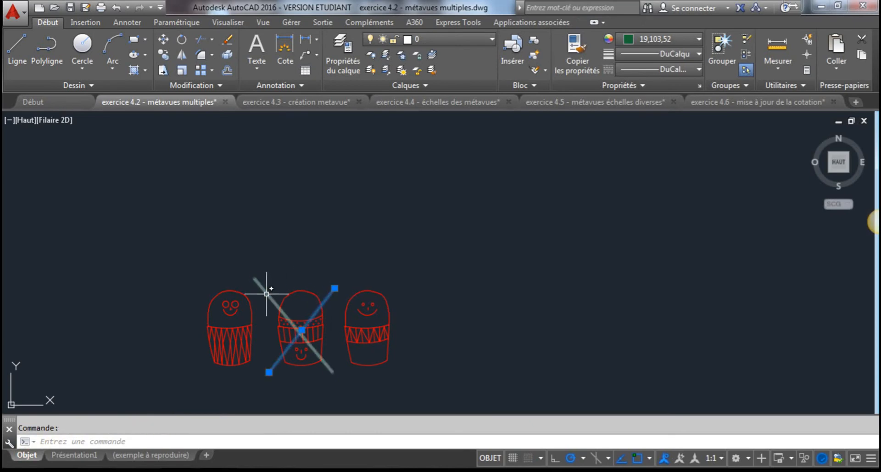
pyautogui.press('Delete')
# Compare the example layout's viewport scales with the viewports on Présentation1.
pyautogui.click(165, 454)
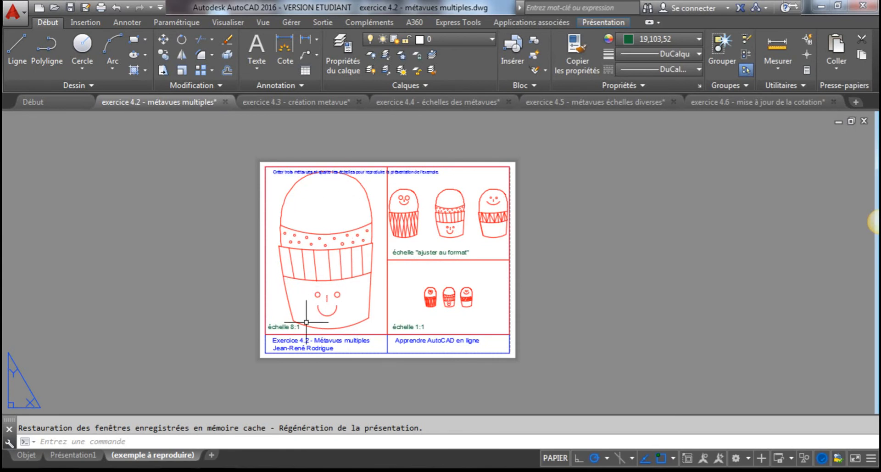
pyautogui.click(78, 455)
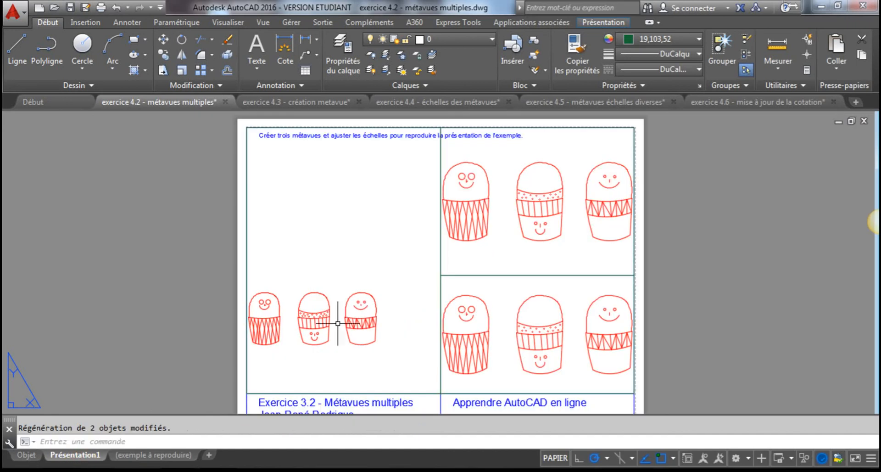
pyautogui.moveTo(399, 246); pyautogui.dragTo(399, 238, button='middle')
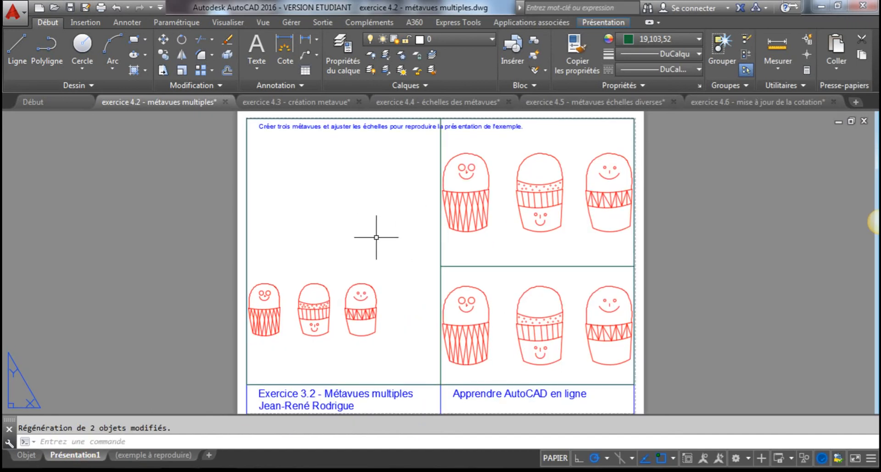
# Activate the left viewport's model space, then enlarge and centre the middle figure inside it.
pyautogui.doubleClick(375, 214)
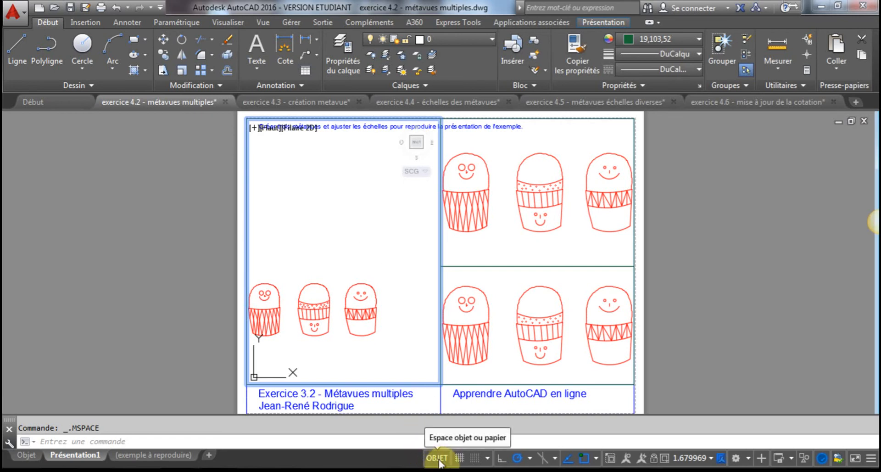
pyautogui.doubleClick(709, 253)
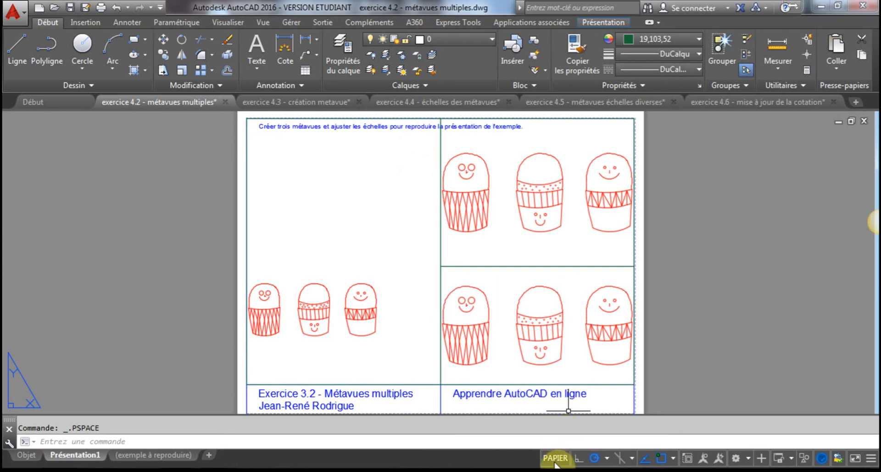
pyautogui.doubleClick(336, 195)
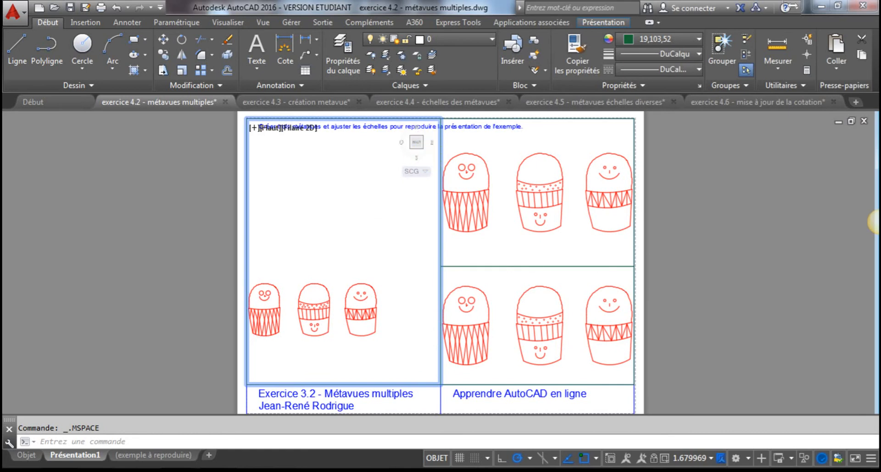
pyautogui.scroll(-2, 358, 235)
pyautogui.scroll(6, 330, 284)
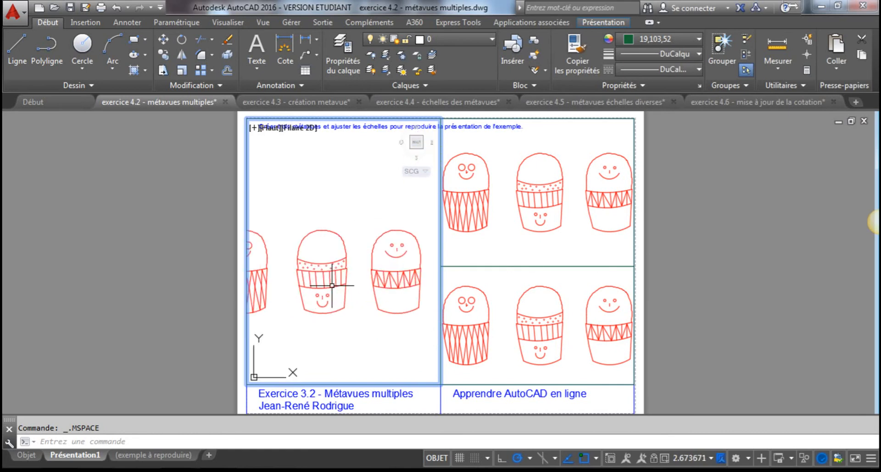
pyautogui.moveTo(305, 273)
pyautogui.mouseDown(button='middle')
pyautogui.moveTo(341, 270)
pyautogui.moveTo(331, 263)
pyautogui.mouseUp(button='middle')
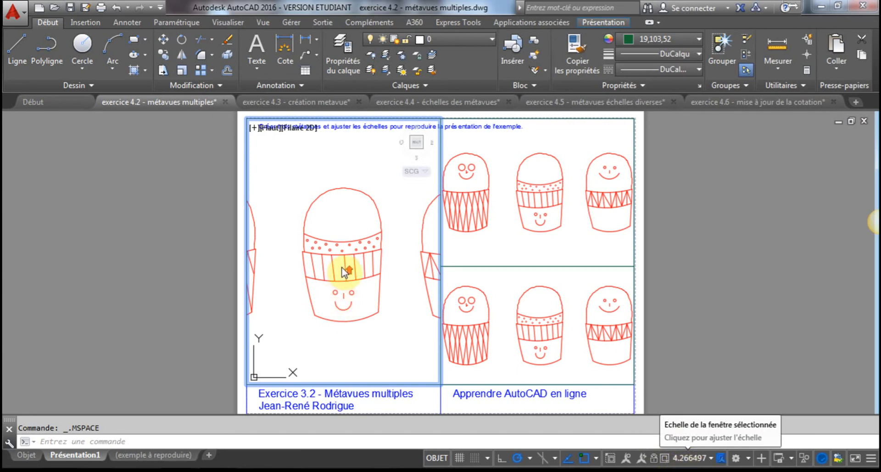
pyautogui.scroll(2, 344, 261)
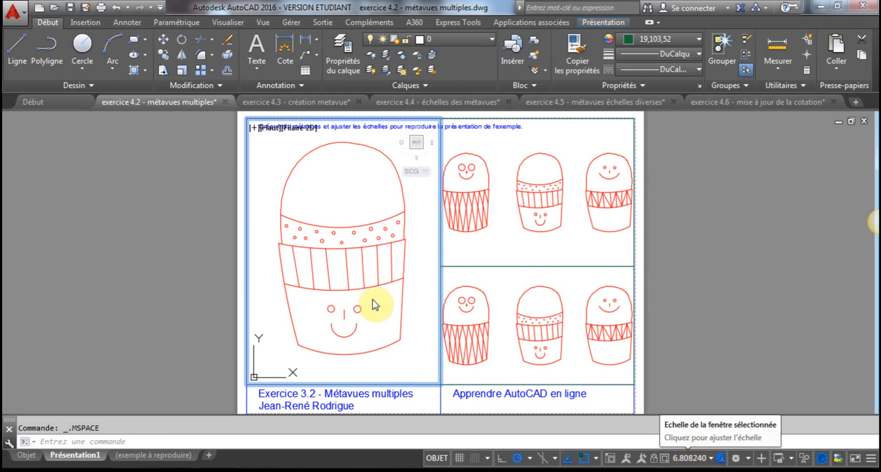
# Set the left viewport's scale to 8:1 and reposition the middle figure so it fits entirely inside the frame.
pyautogui.click(366, 271)
pyautogui.scroll(2, 367, 258)
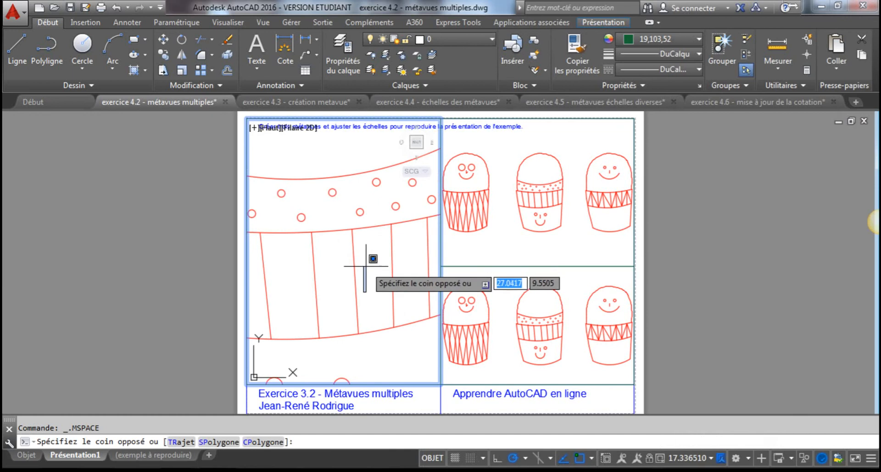
pyautogui.scroll(-2, 366, 265)
pyautogui.scroll(1, 365, 264)
pyautogui.moveTo(360, 237); pyautogui.dragTo(368, 259, button='middle')
pyautogui.click(379, 297)
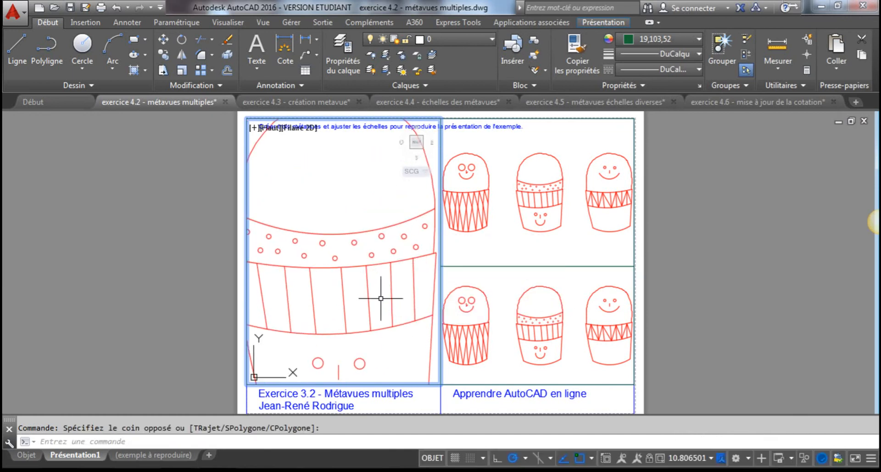
pyautogui.click(711, 458)
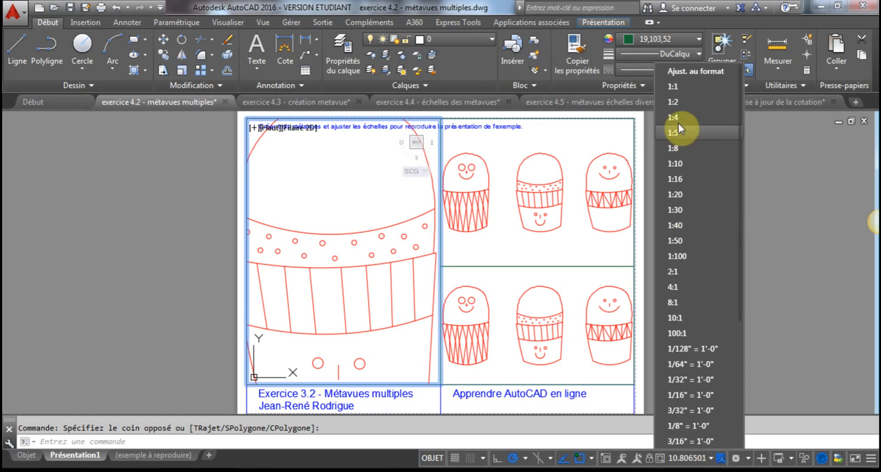
pyautogui.click(695, 301)
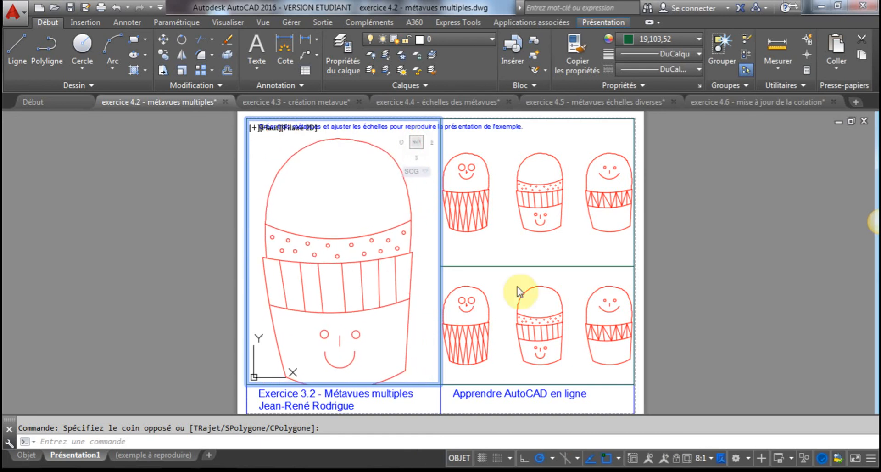
pyautogui.moveTo(347, 257); pyautogui.dragTo(350, 238, button='middle')
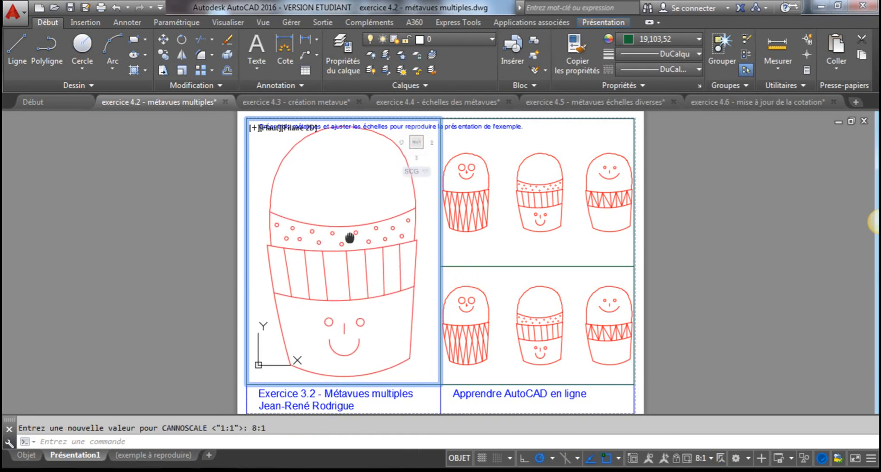
# Check the example layout for the upper-right viewport's scale and fit all three figures to that viewport with zoom extents.
pyautogui.click(573, 255)
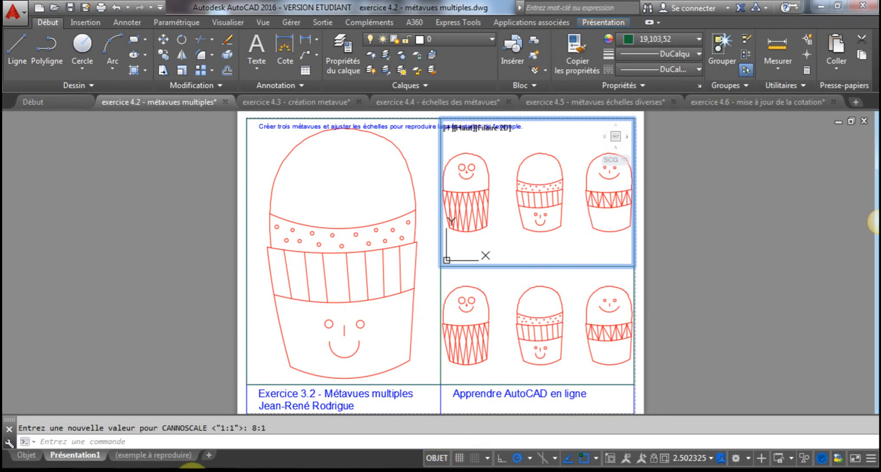
pyautogui.click(153, 455)
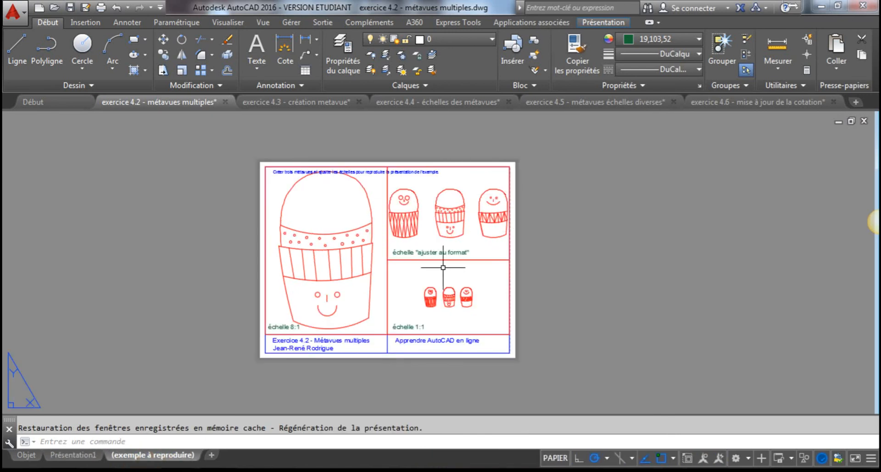
pyautogui.scroll(2, 414, 256)
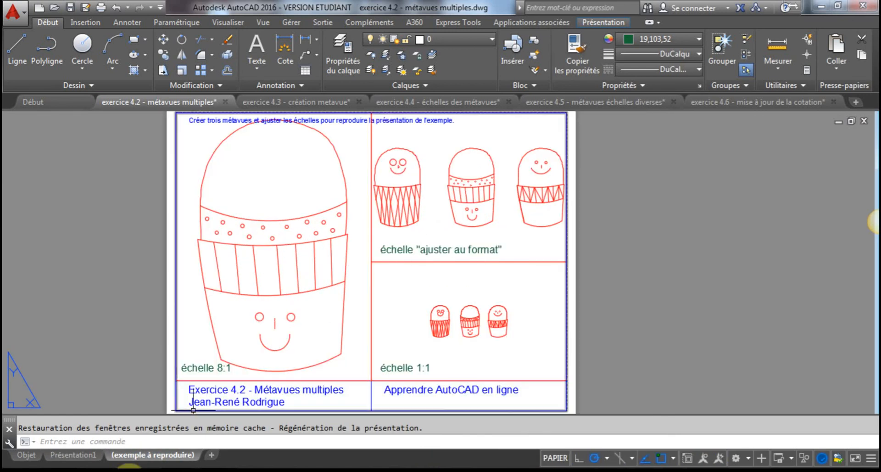
pyautogui.click(75, 454)
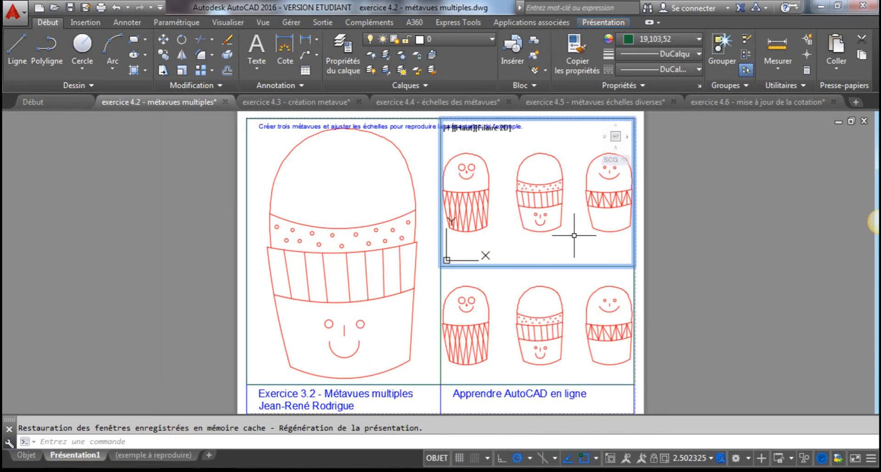
pyautogui.scroll(-3, 574, 235)
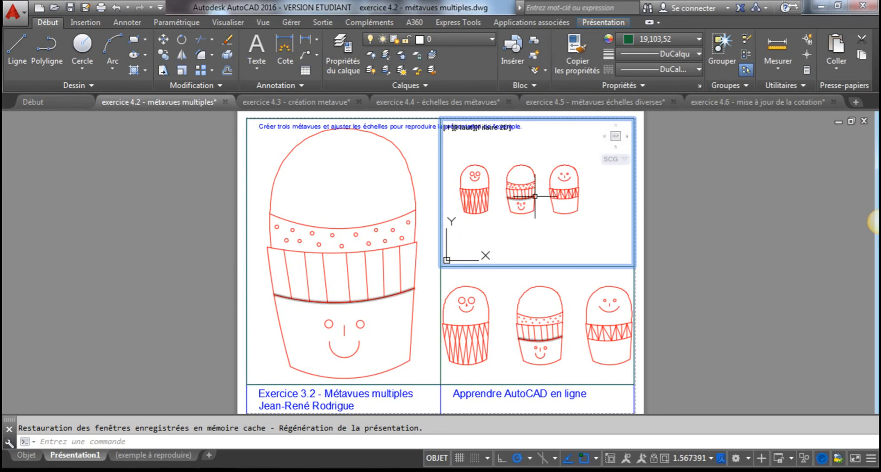
pyautogui.moveTo(537, 177); pyautogui.dragTo(550, 187, button='middle')
pyautogui.middleClick(554, 173)
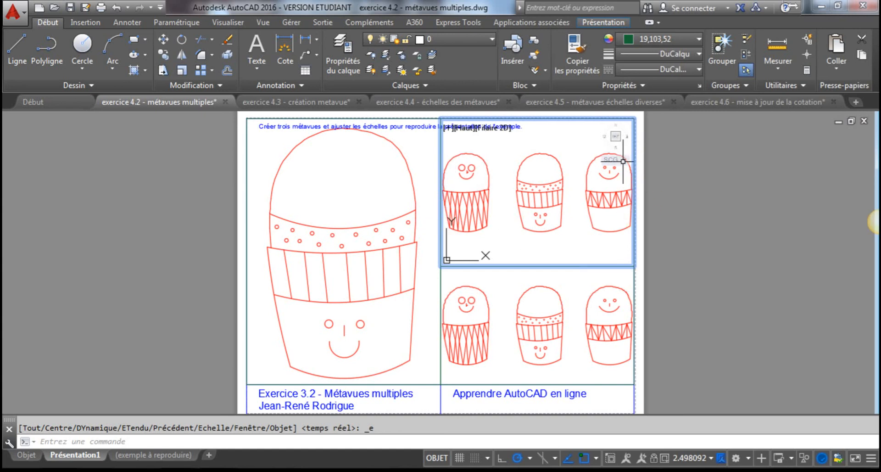
# Set the lower-right viewport's scale to 1:1 as in the example layout and return to paper space.
pyautogui.click(573, 289)
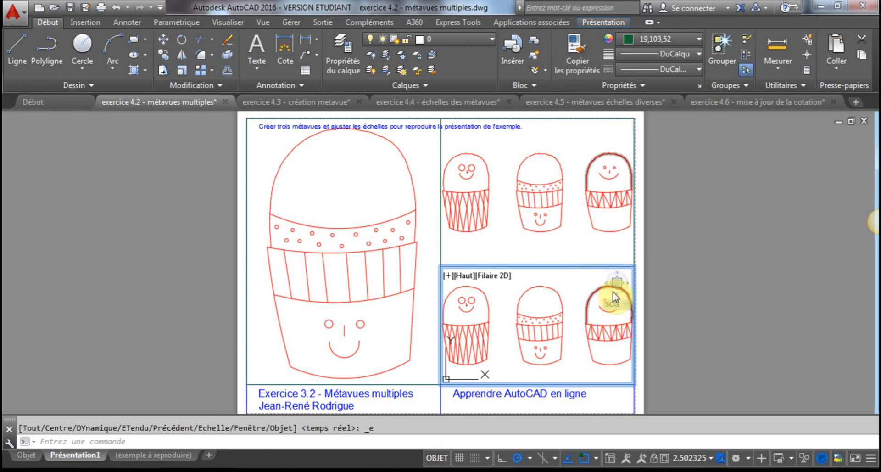
pyautogui.click(155, 455)
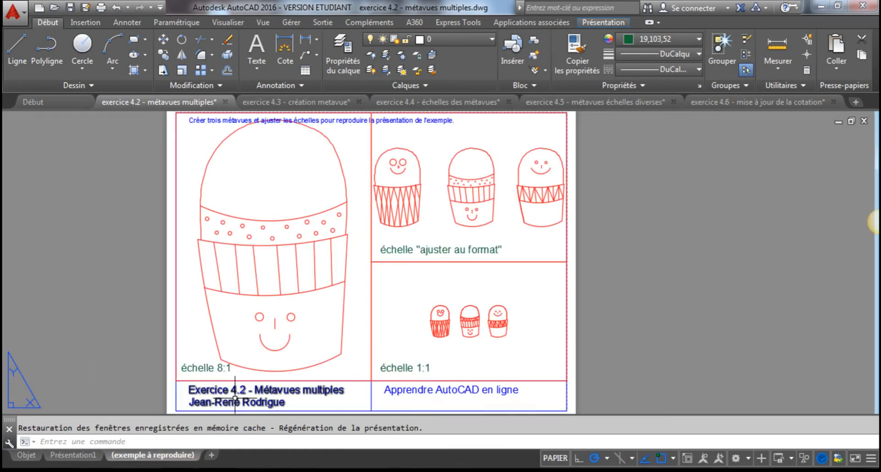
pyautogui.click(76, 454)
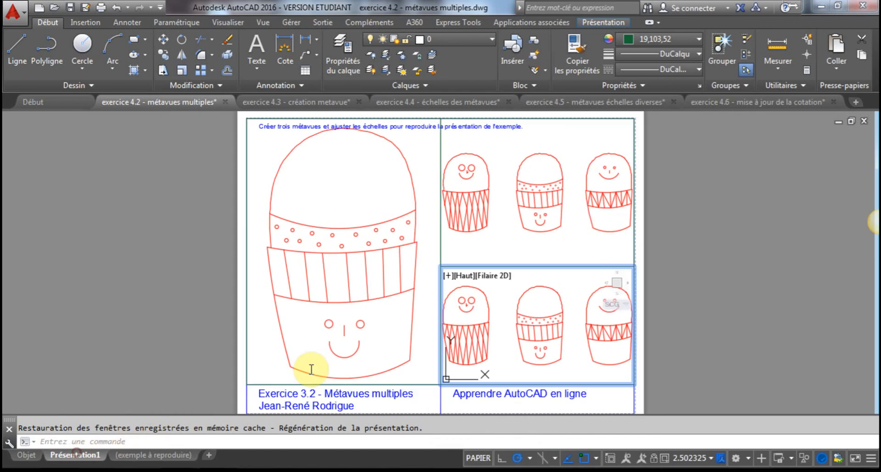
pyautogui.click(710, 457)
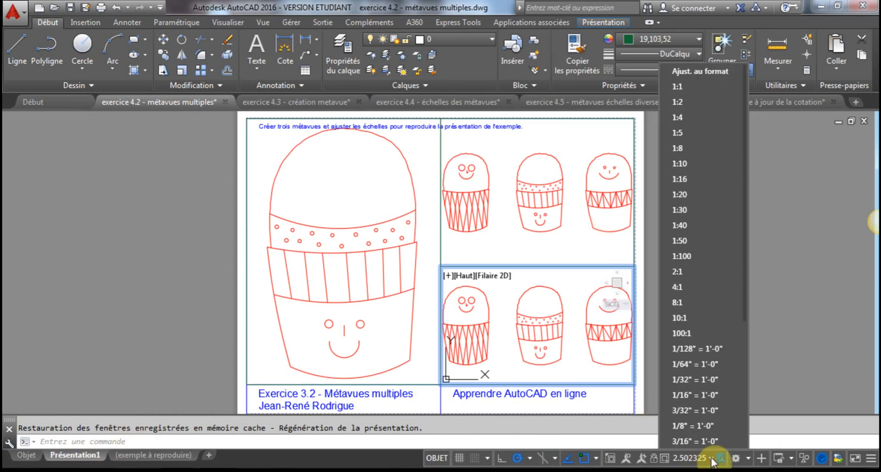
pyautogui.click(681, 88)
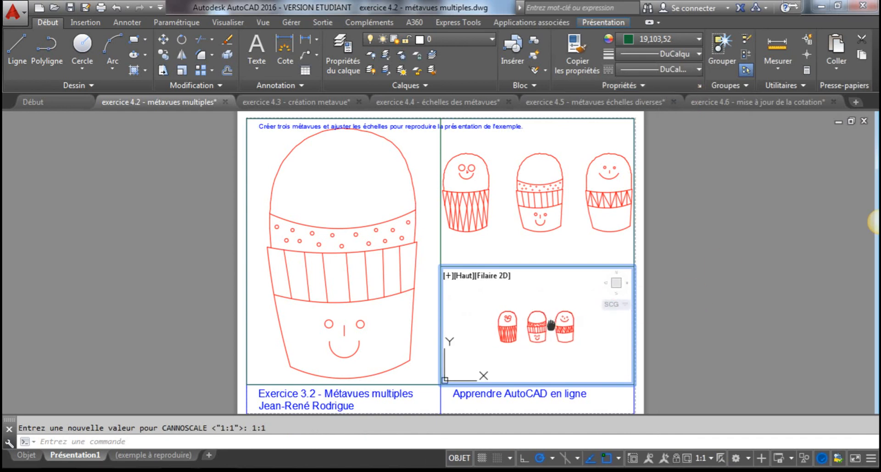
pyautogui.doubleClick(727, 253)
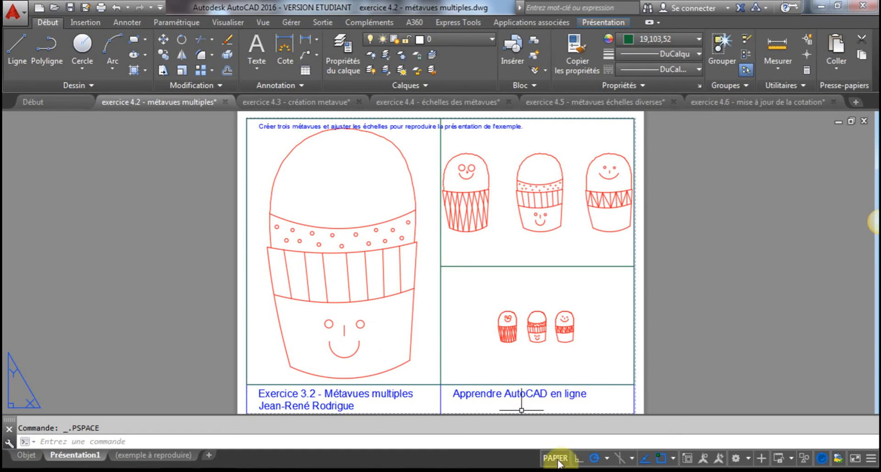
# Inspect the whole Présentation1 sheet with its three viewports from paper space and fit it to the screen.
pyautogui.moveTo(679, 216); pyautogui.dragTo(756, 202, button='middle')
pyautogui.scroll(-3, 757, 202)
pyautogui.scroll(-3, 758, 207)
pyautogui.scroll(5, 758, 206)
pyautogui.scroll(-2, 758, 207)
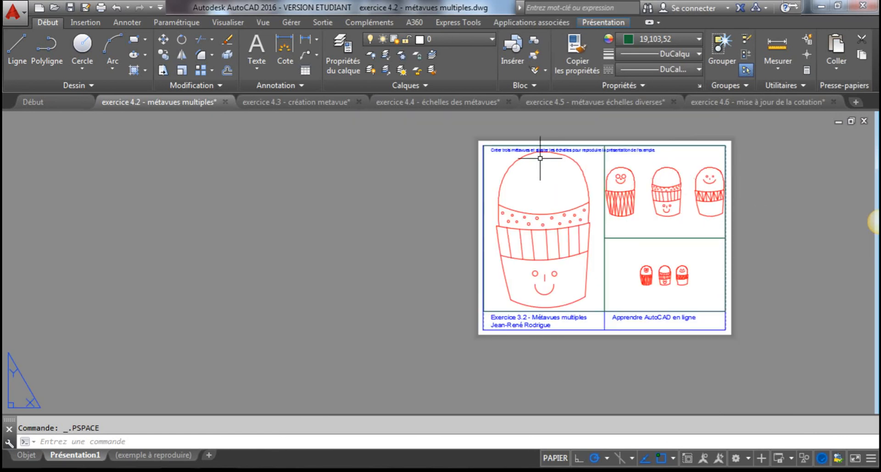
pyautogui.moveTo(642, 242); pyautogui.dragTo(570, 250, button='middle')
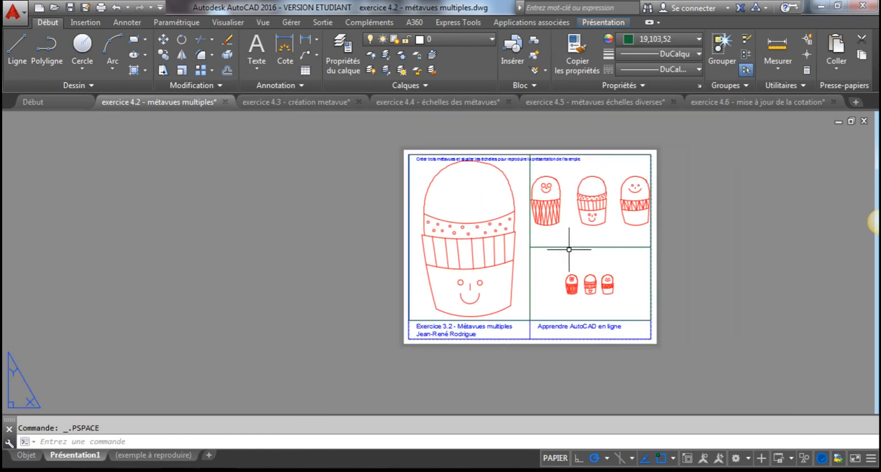
pyautogui.scroll(3, 558, 239)
pyautogui.scroll(-3, 557, 239)
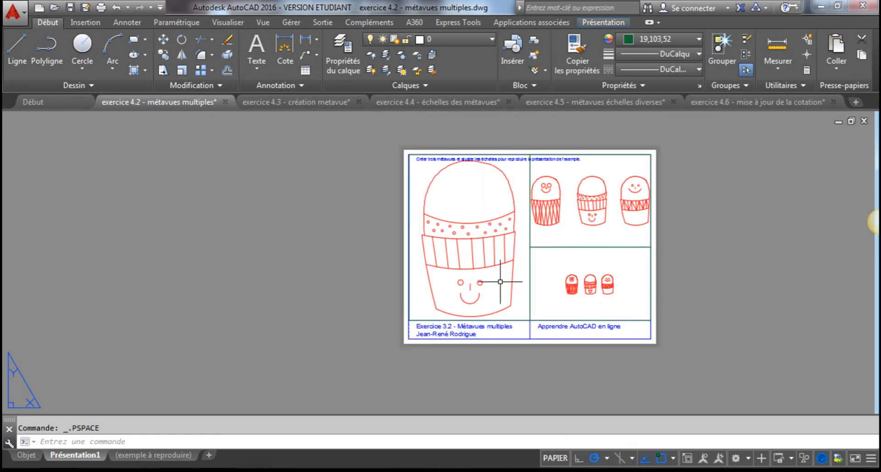
pyautogui.middleClick(534, 240)
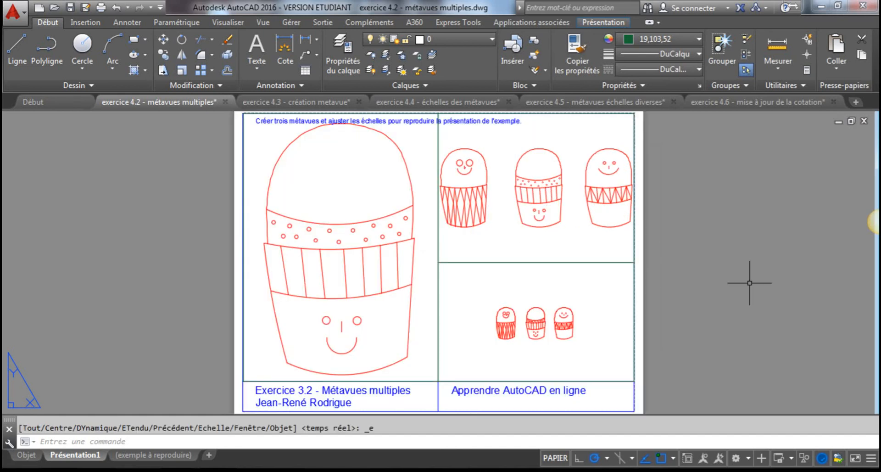